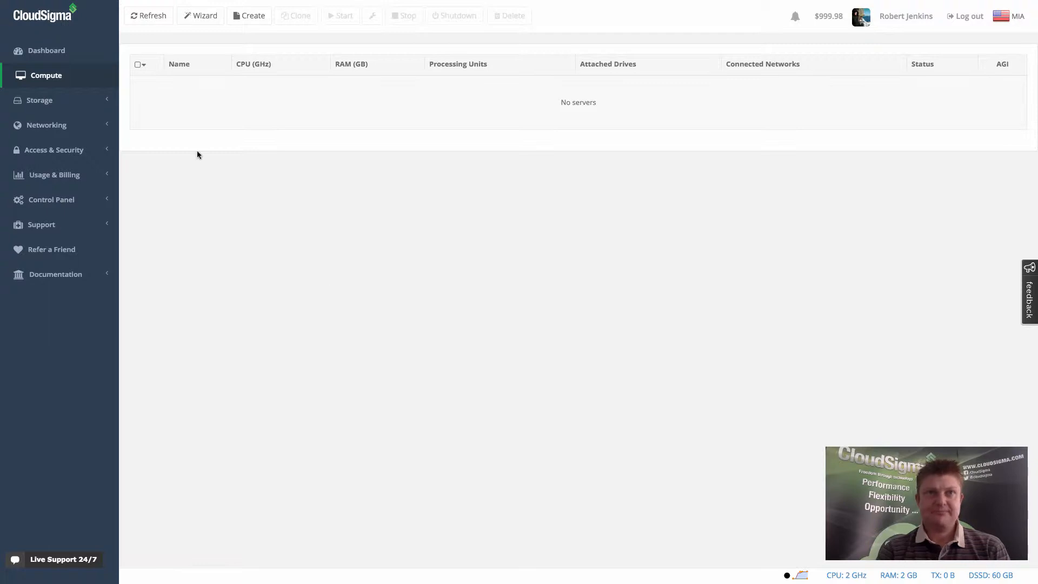
Go to Access & Security > Two-Factor Auth to view the empty Google Authenticator device list
click(59, 150)
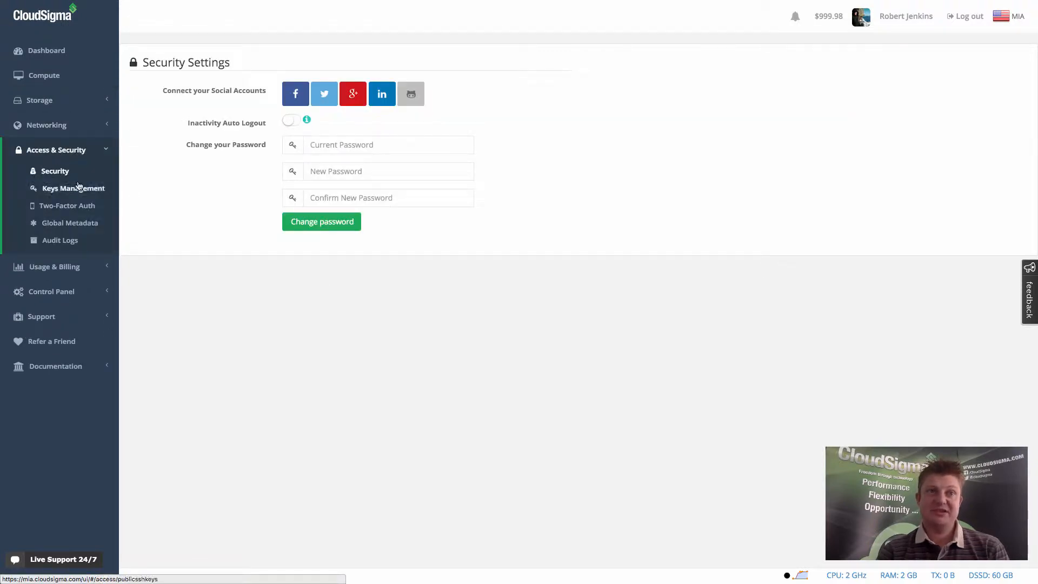
click(72, 207)
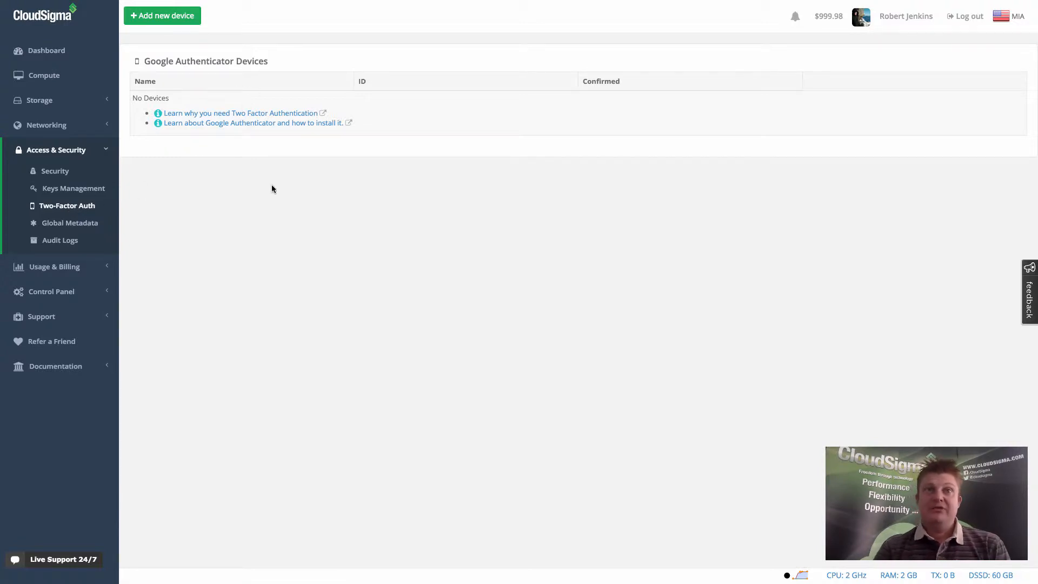
Add a Google Authenticator device named 'OnePlus 2', authorizing it with the account password
click(168, 15)
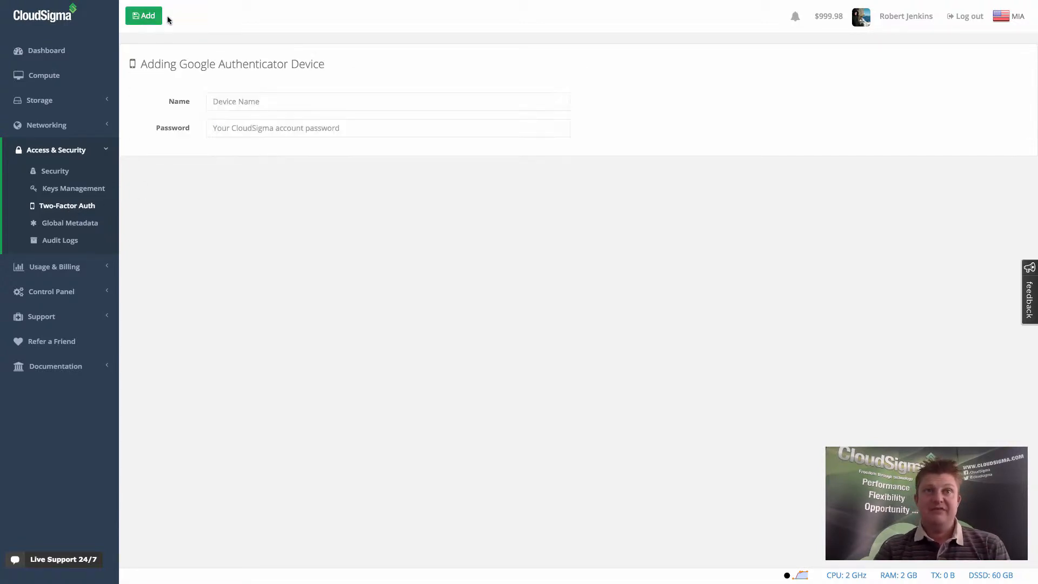
click(273, 101)
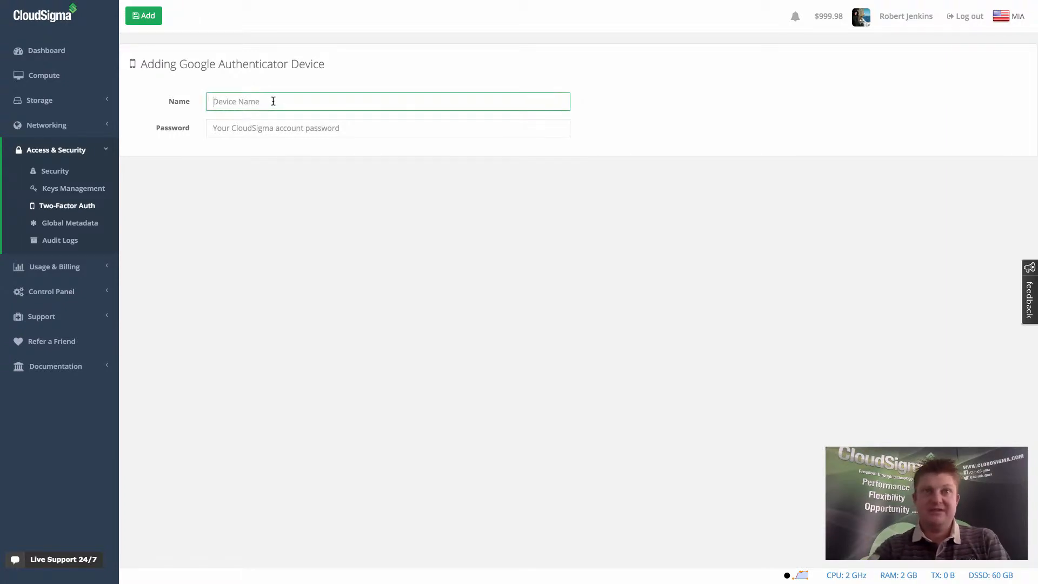
text(OnePlu)
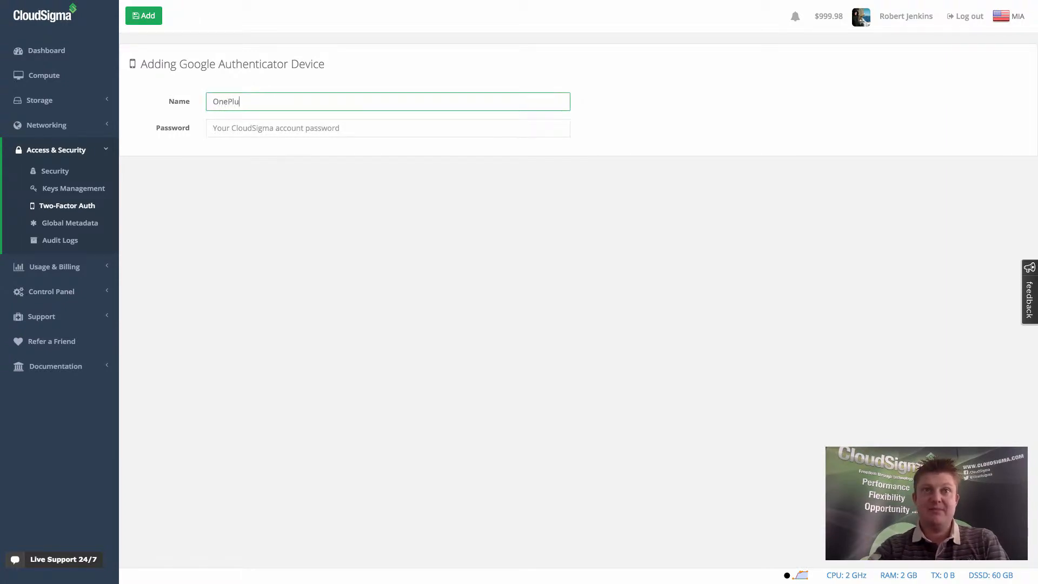
text(s 2)
key(Tab)
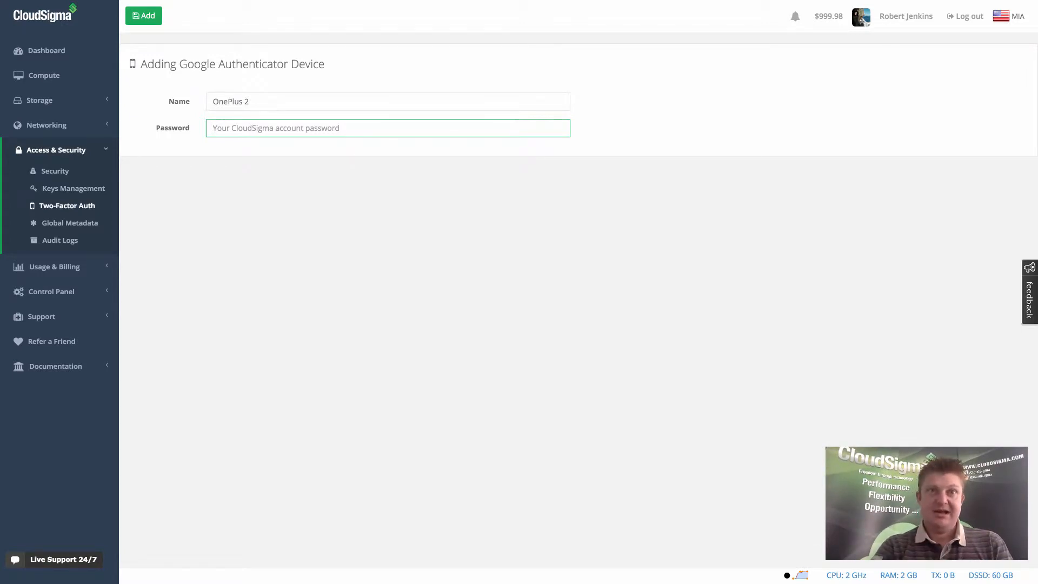
key(ctrl+v)
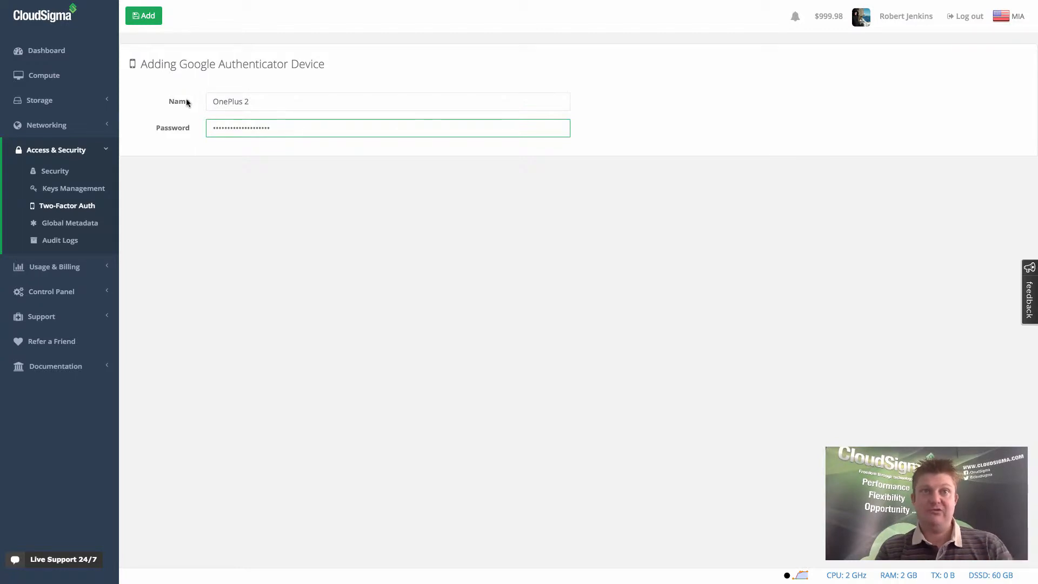
click(144, 20)
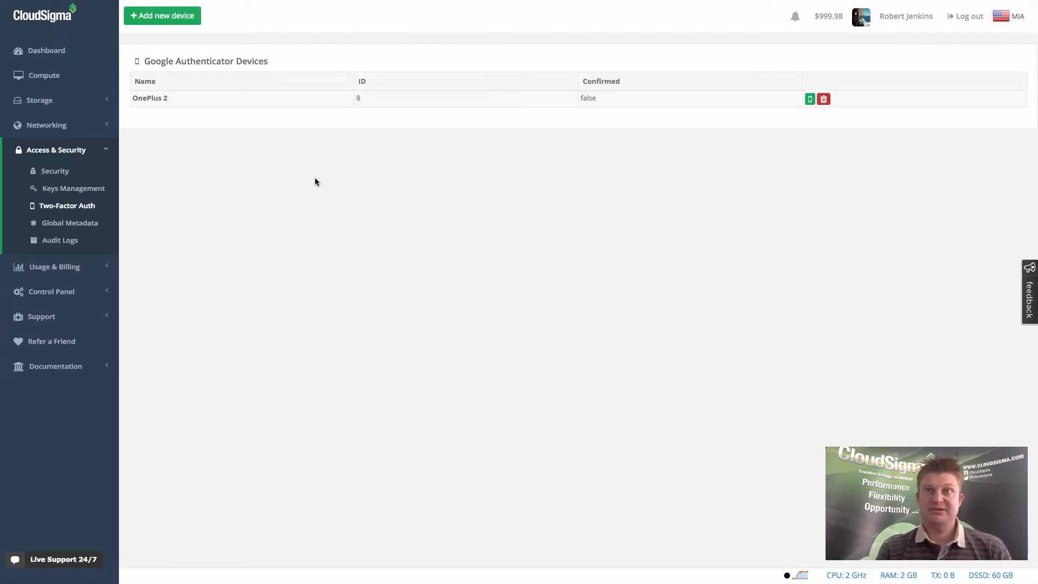
double_click(589, 102)
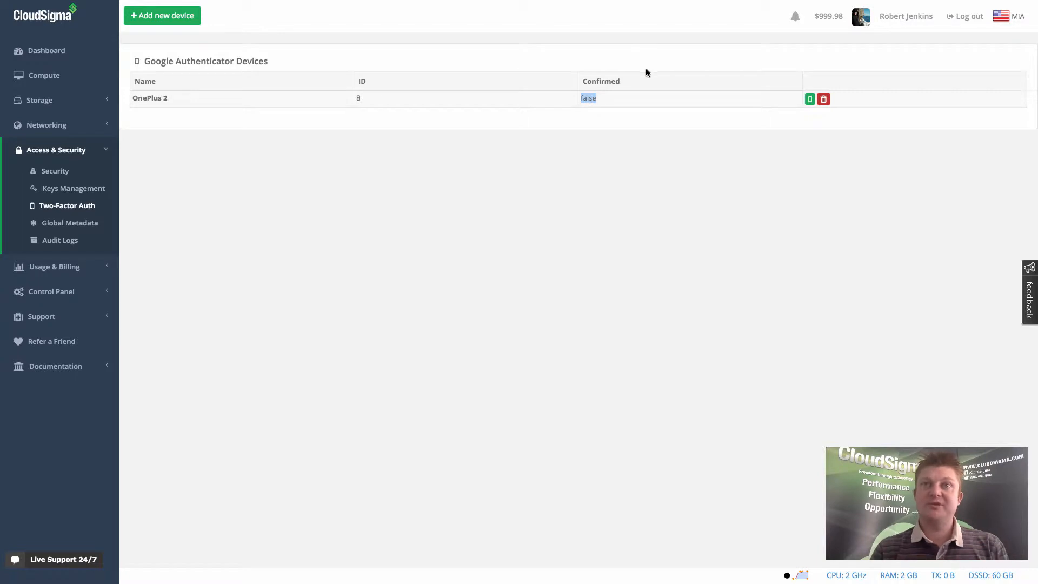
click(628, 86)
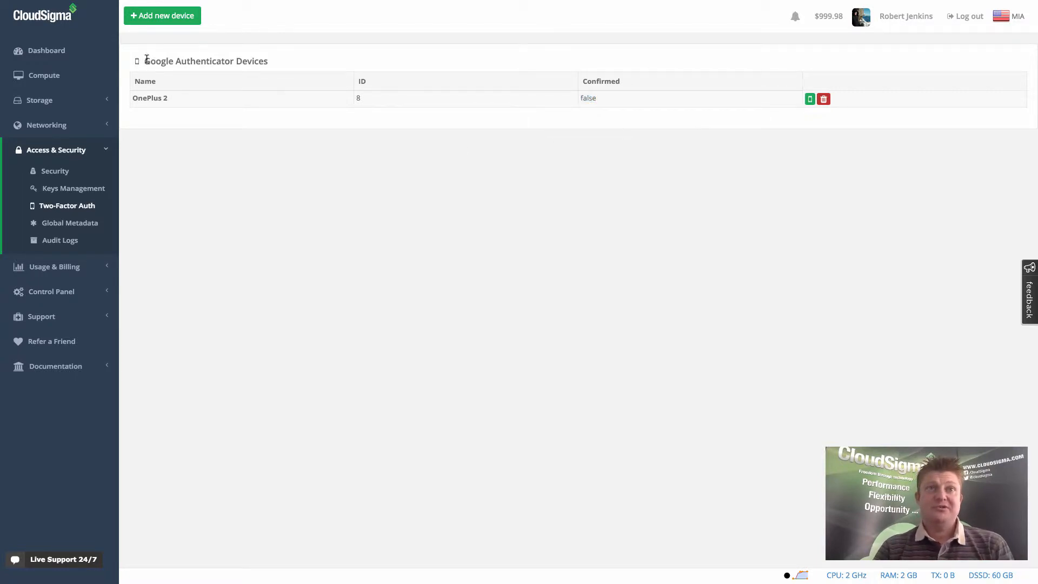
drag(145, 61, 237, 63)
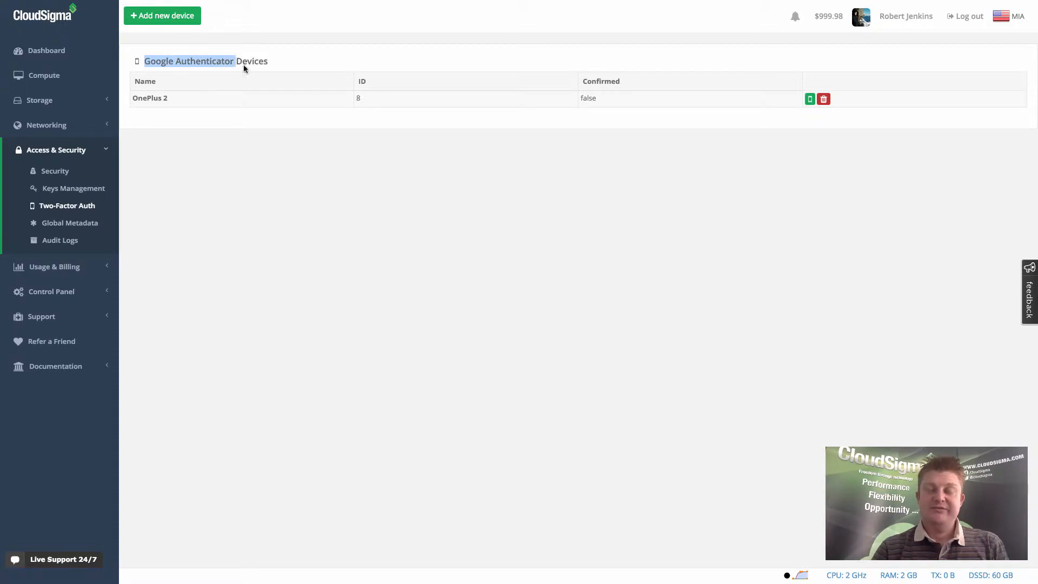
click(382, 124)
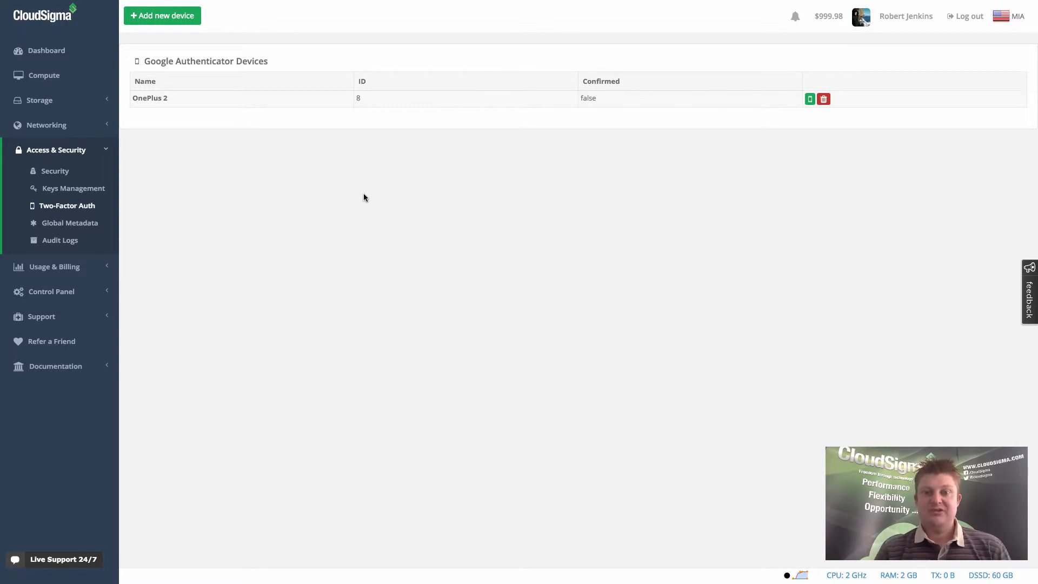
Open the OnePlus 2 QR setup and verify the device with the app's current six-digit passcode
click(810, 100)
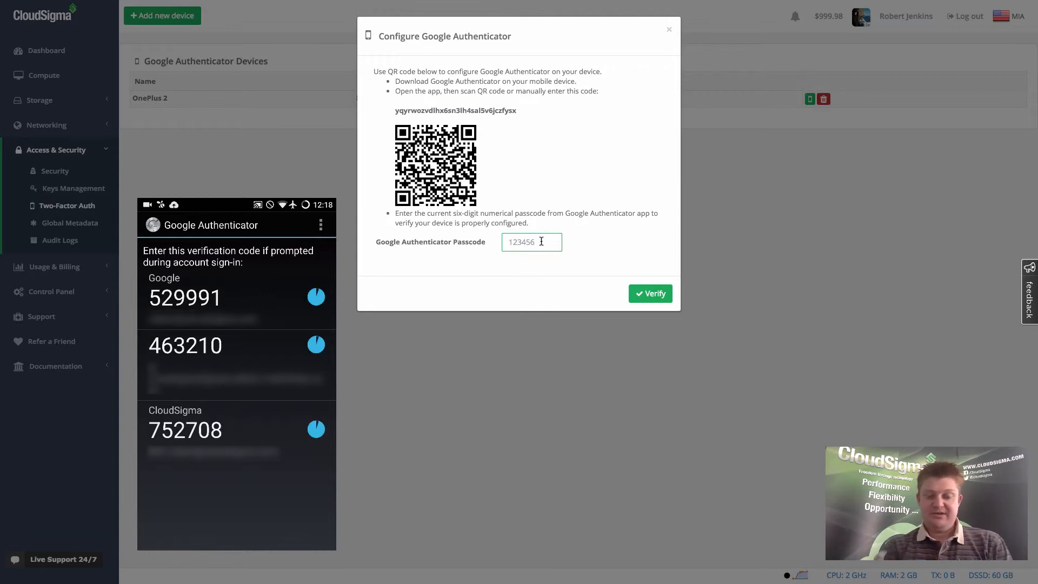
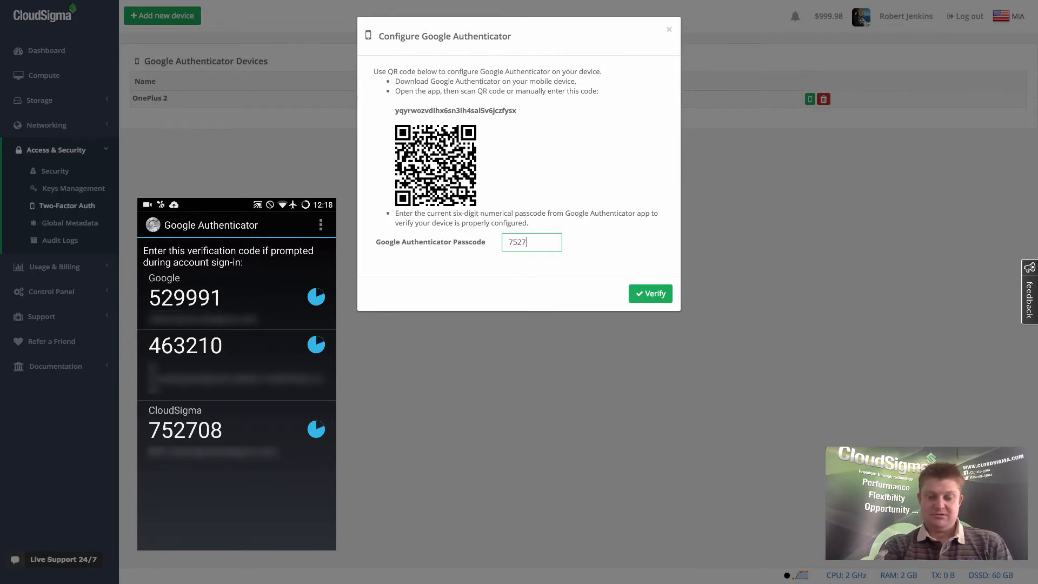
click(643, 297)
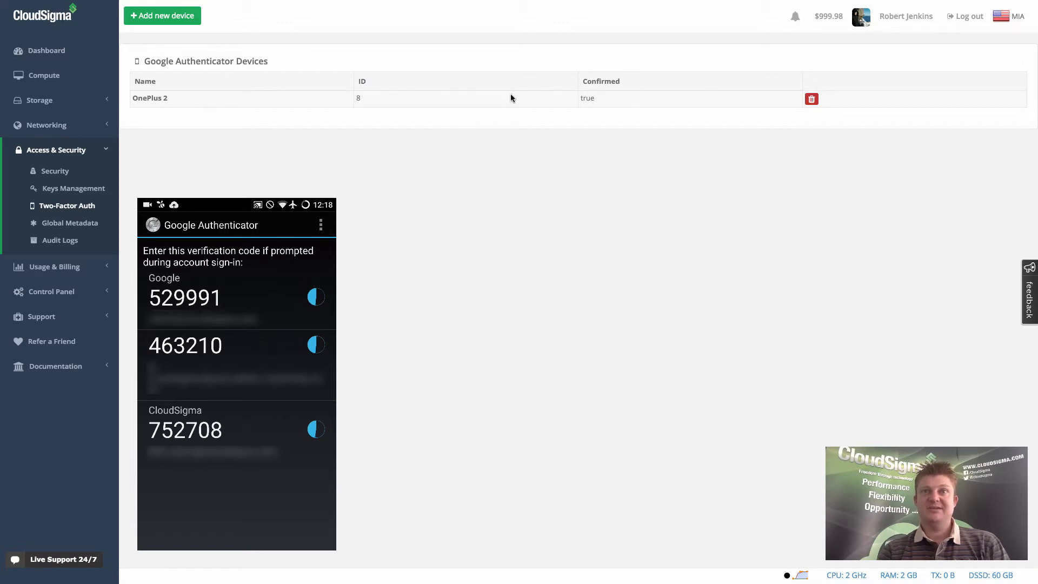
Point out that OnePlus 2 now shows as confirmed, then log out of the account
double_click(587, 98)
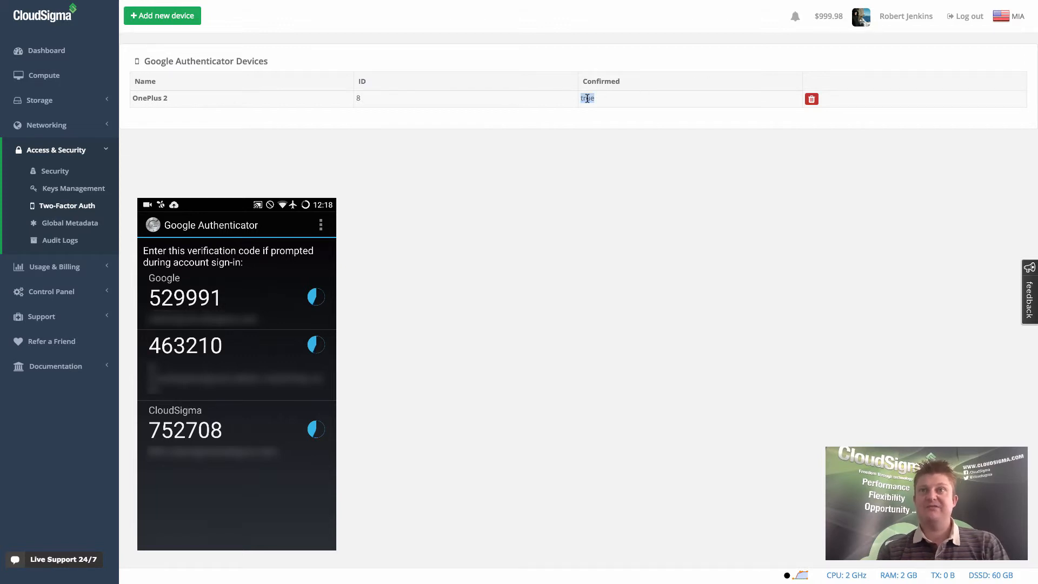
click(644, 101)
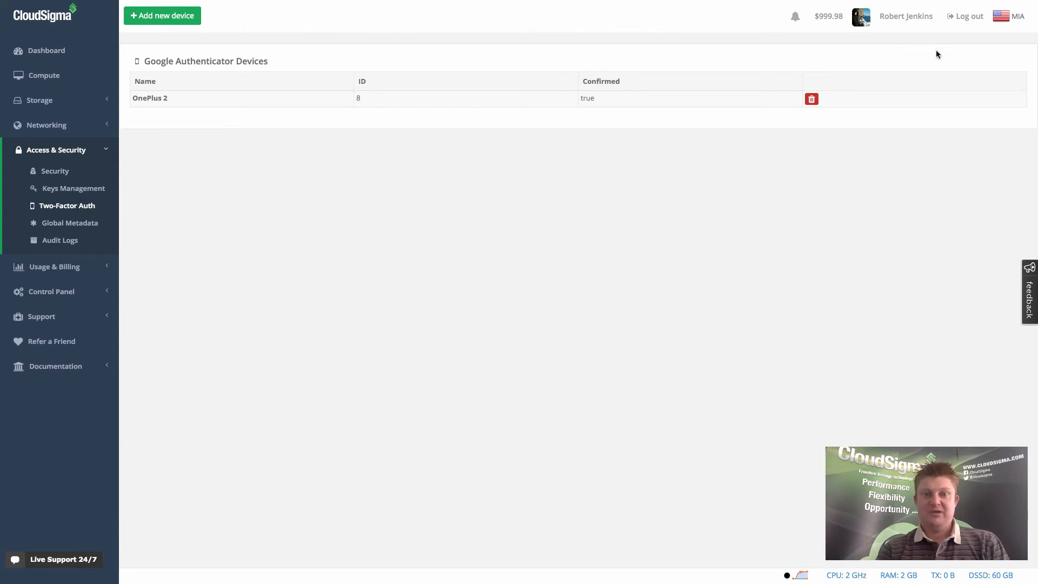
click(969, 16)
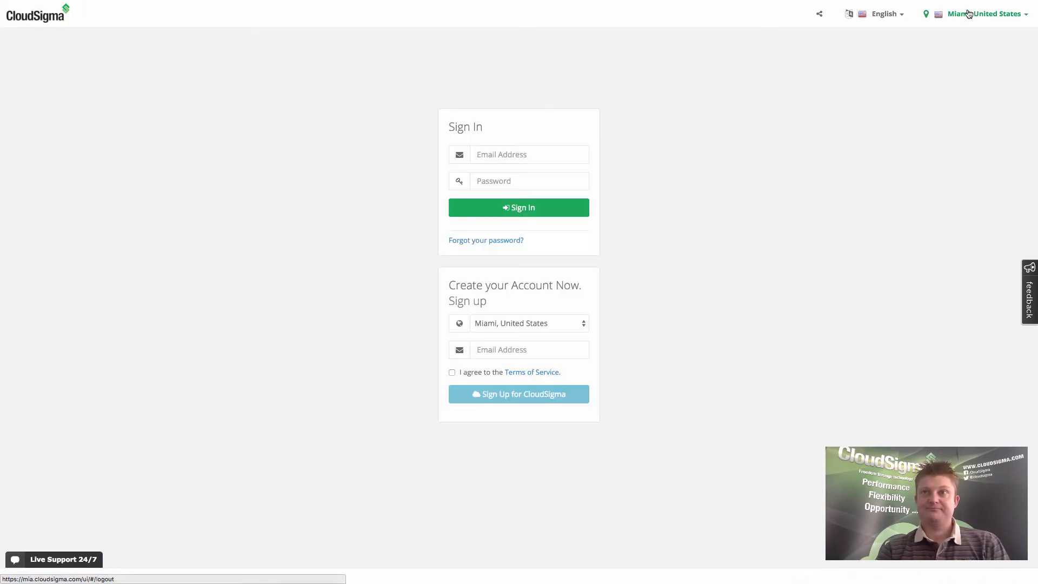
Sign back in with the account email and pasted password
click(522, 158)
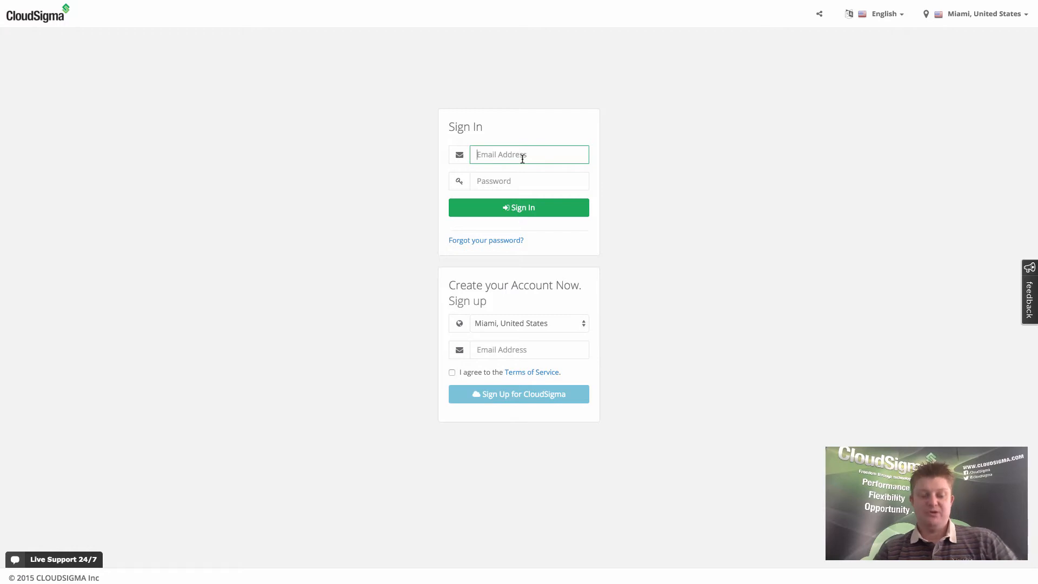
text(*************)
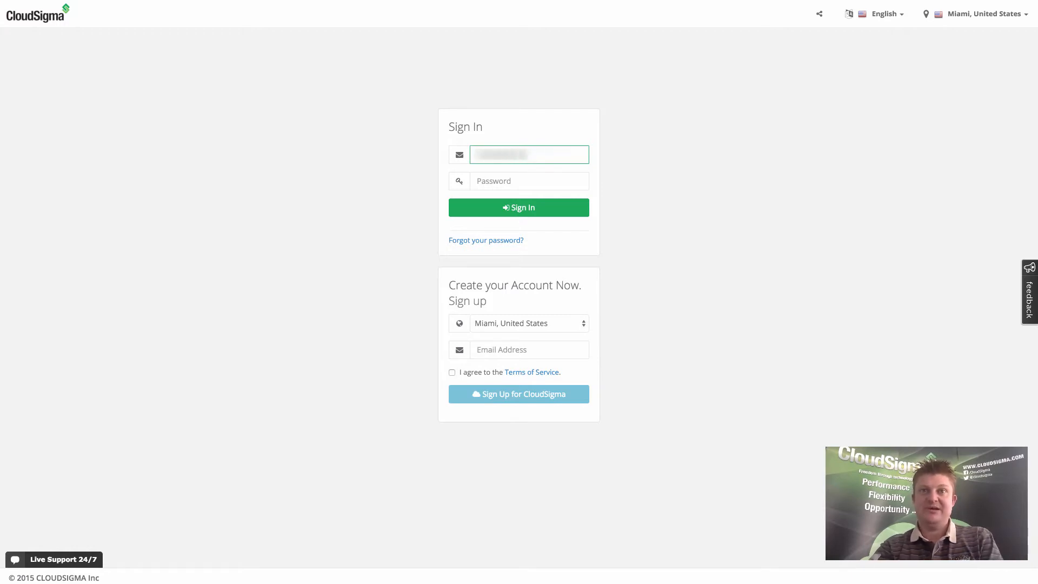
text(**********)
key(Tab)
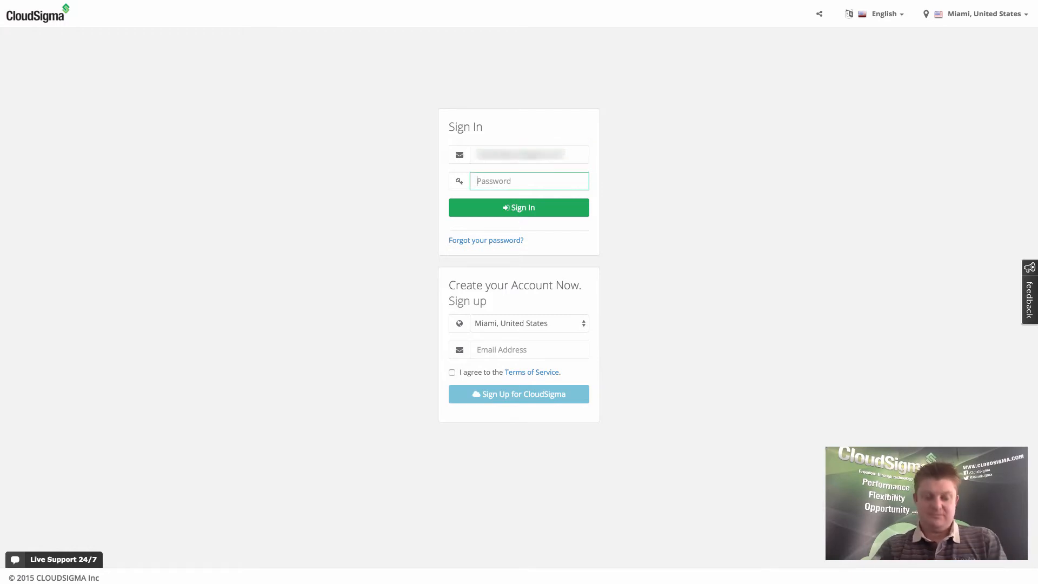
key(ctrl+v)
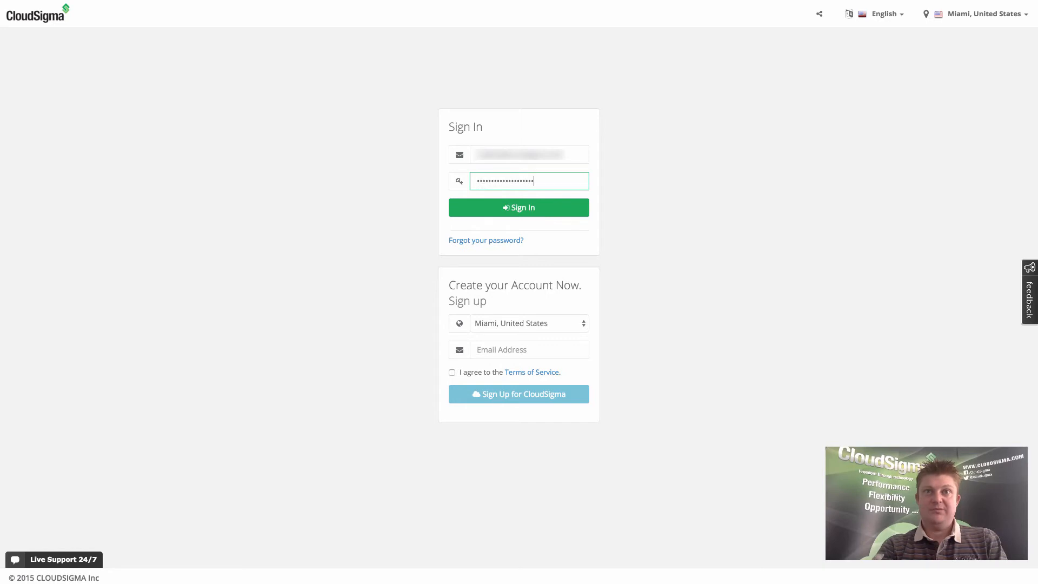
click(500, 211)
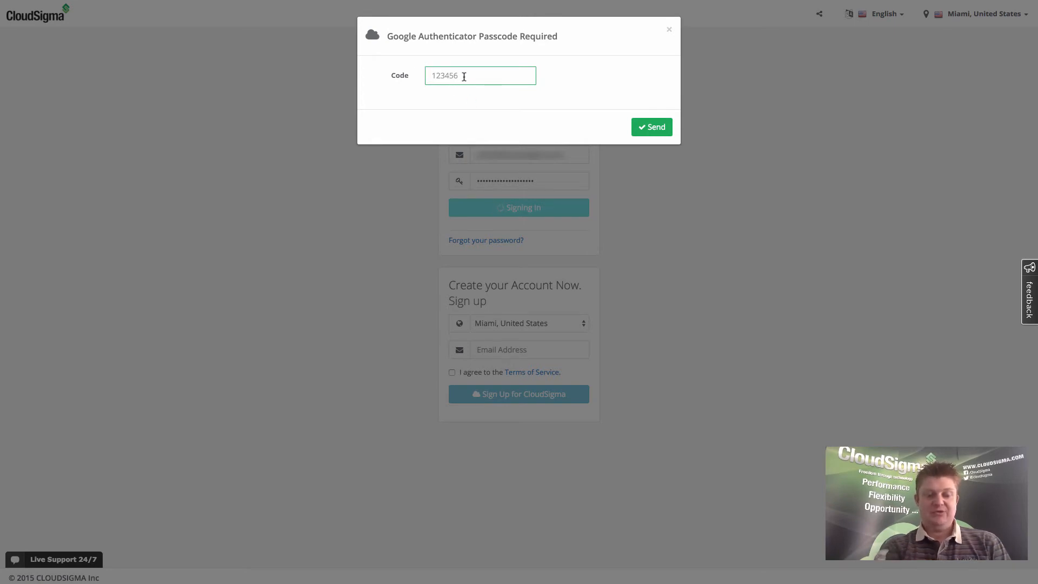
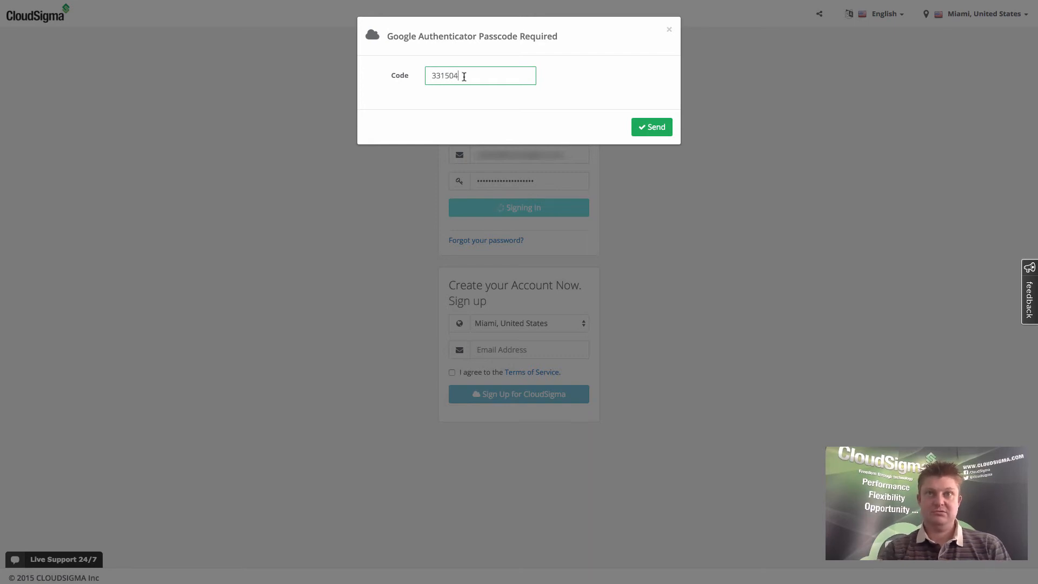
Submit the current Google Authenticator code to finish login and reach the Dashboard
click(651, 127)
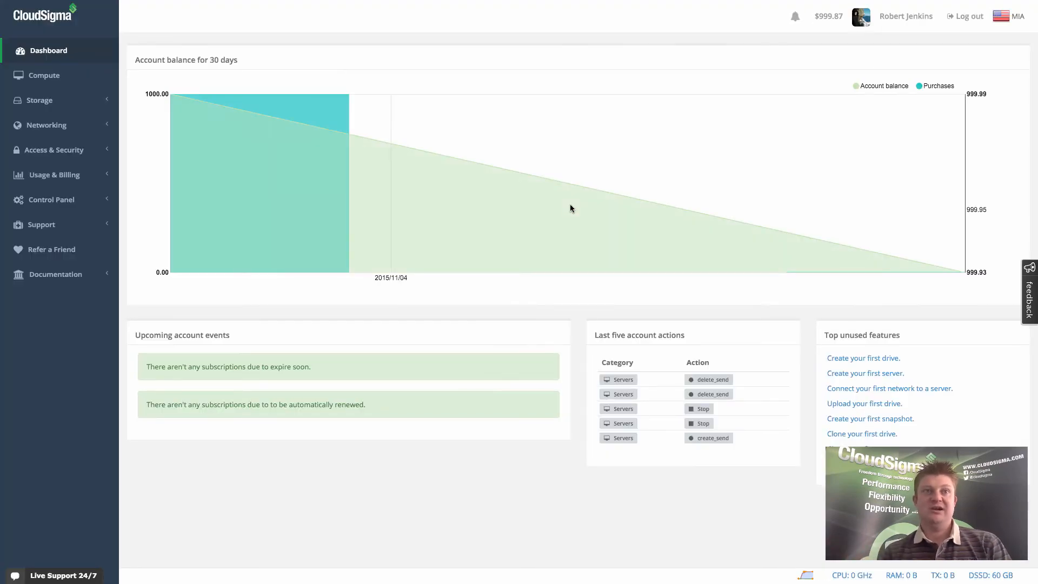
Navigate through Compute and Usage & Billing back to Access & Security > Two-Factor Auth, showing OnePlus 2 confirmed
click(42, 77)
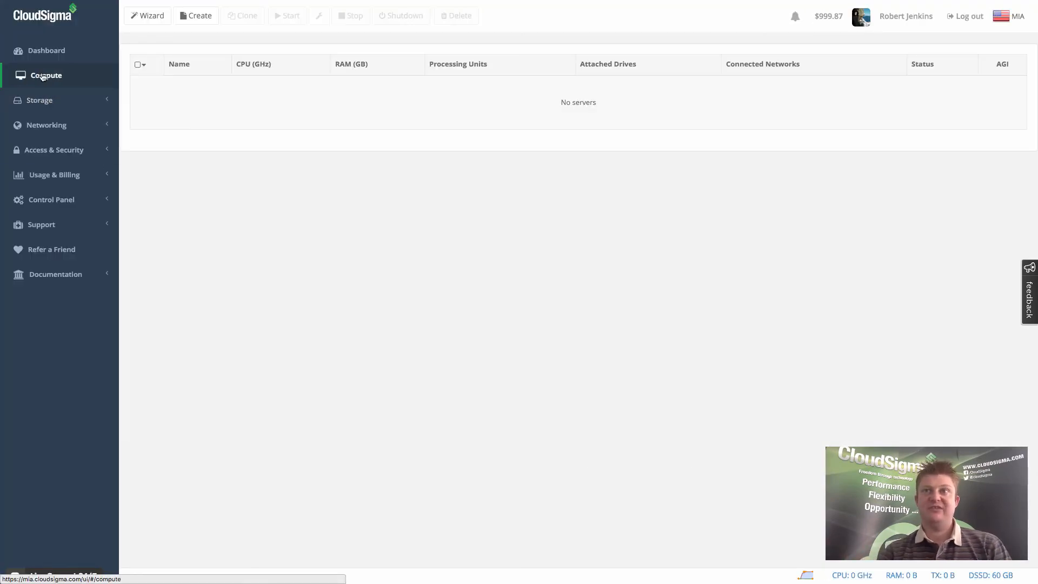
click(58, 175)
click(60, 151)
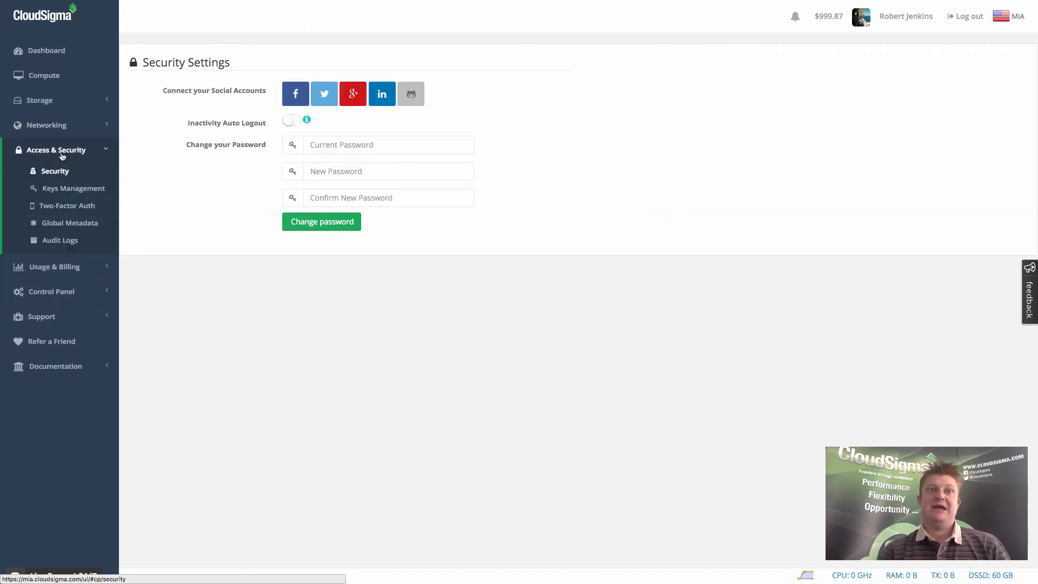
click(60, 204)
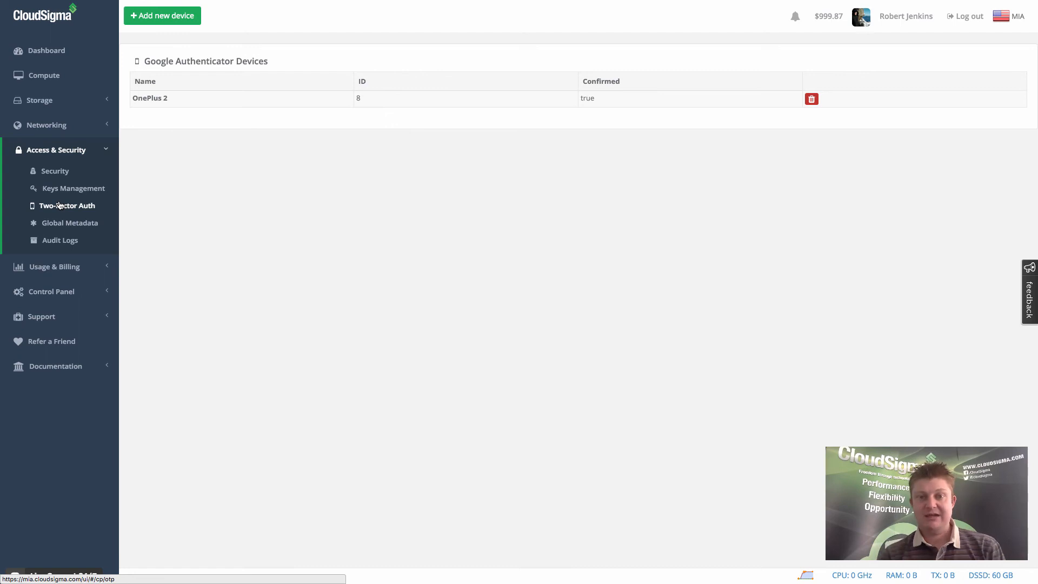